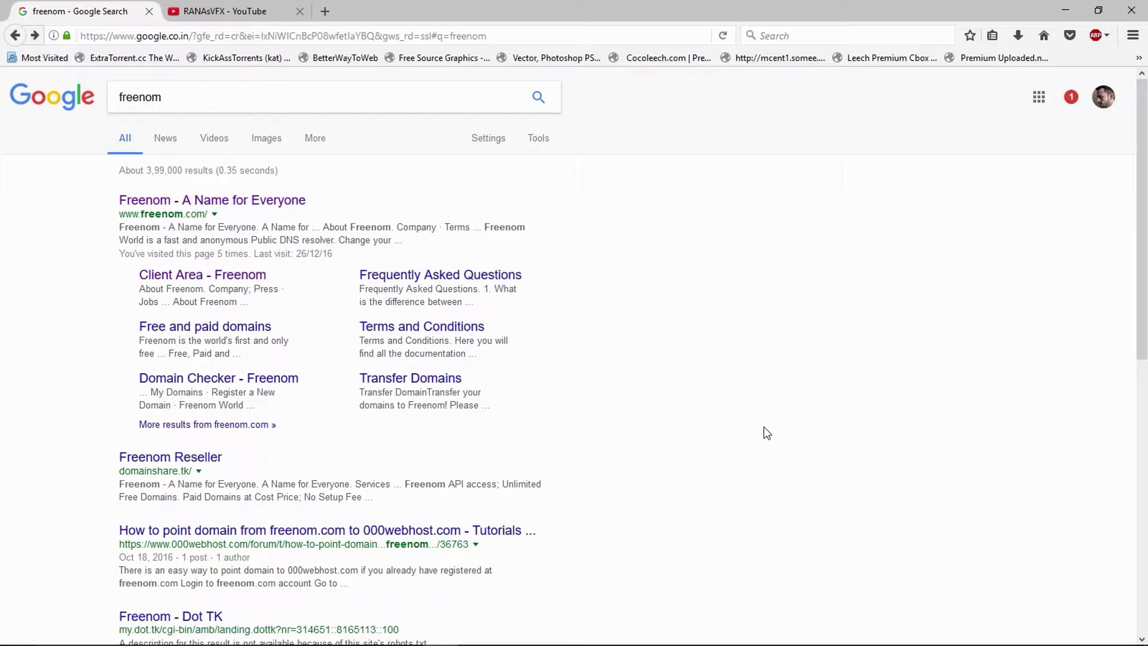
Step: Place the cursor in the Google search box holding the freenom query
click(187, 95)
Step: Open the official Freenom site from the results in a new tab
drag(188, 95, 104, 97)
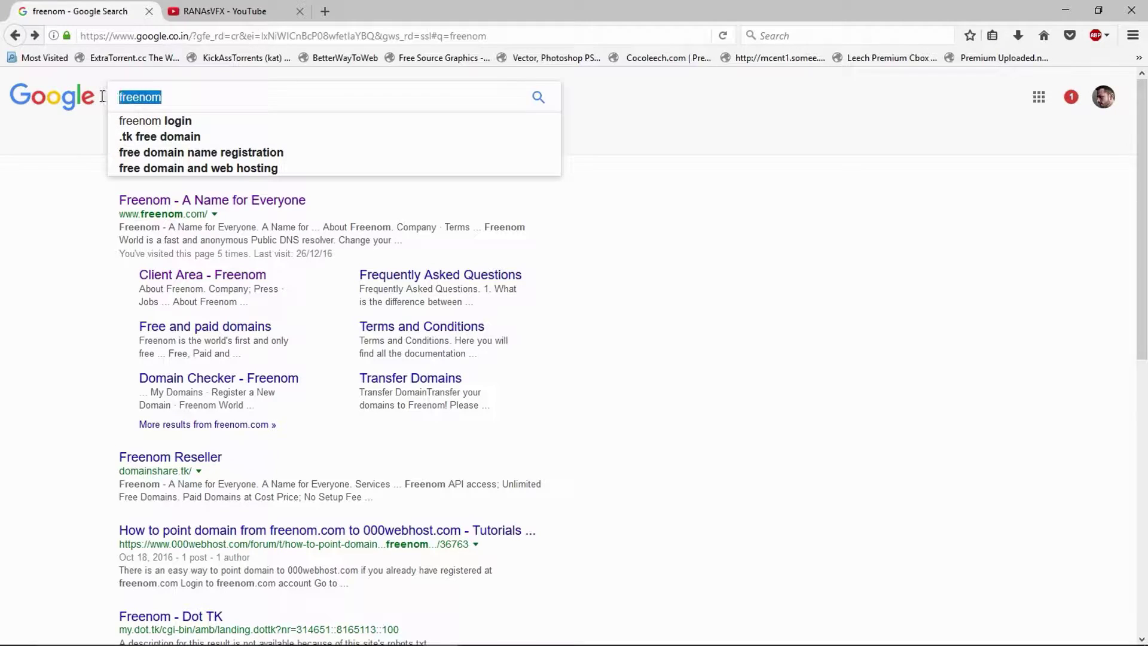
right_click(173, 203)
click(190, 214)
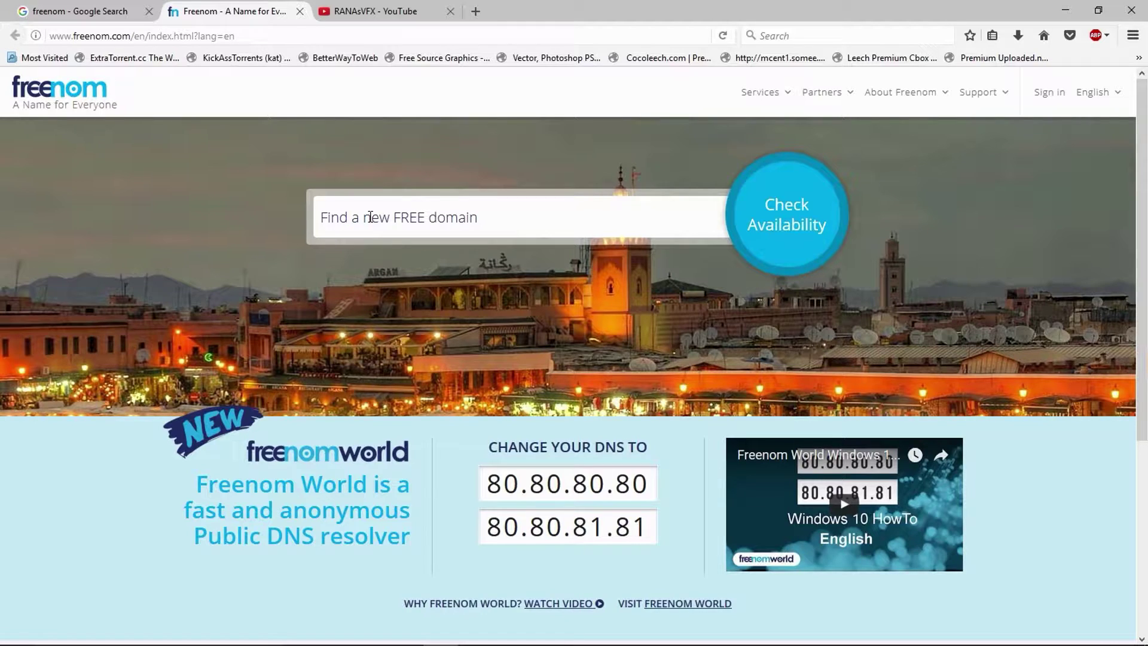
Step: Check availability of musichop domains, review the results, then go to Sign in
click(371, 217)
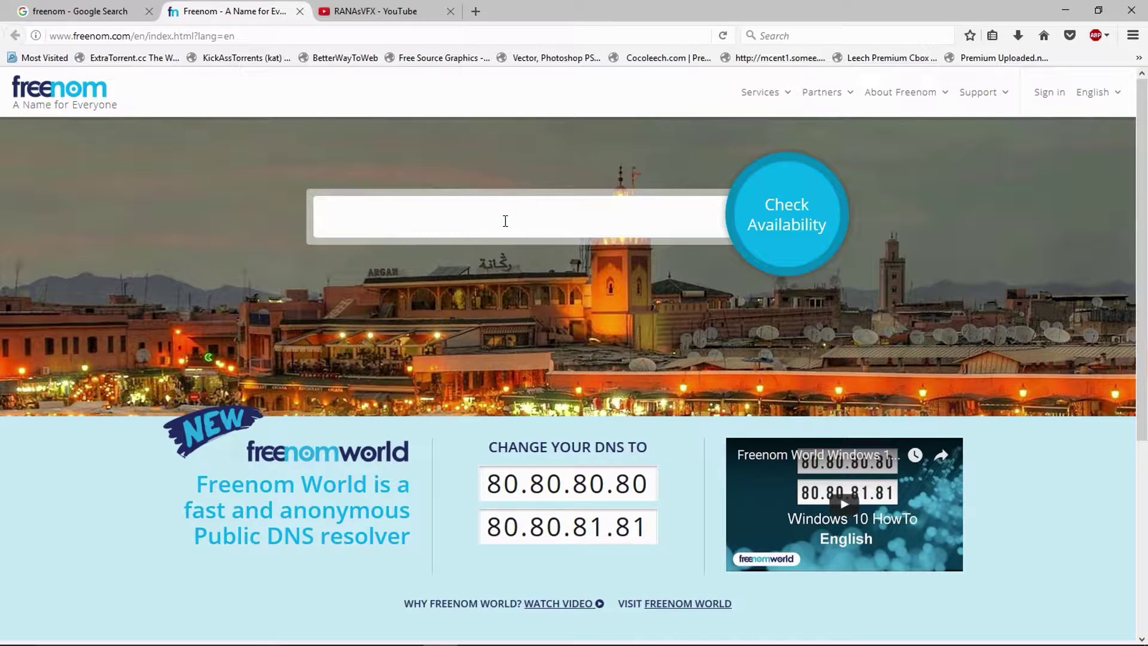
text(musichopp)
key(BackSpace)
key(BackSpace)
text(p)
click(770, 228)
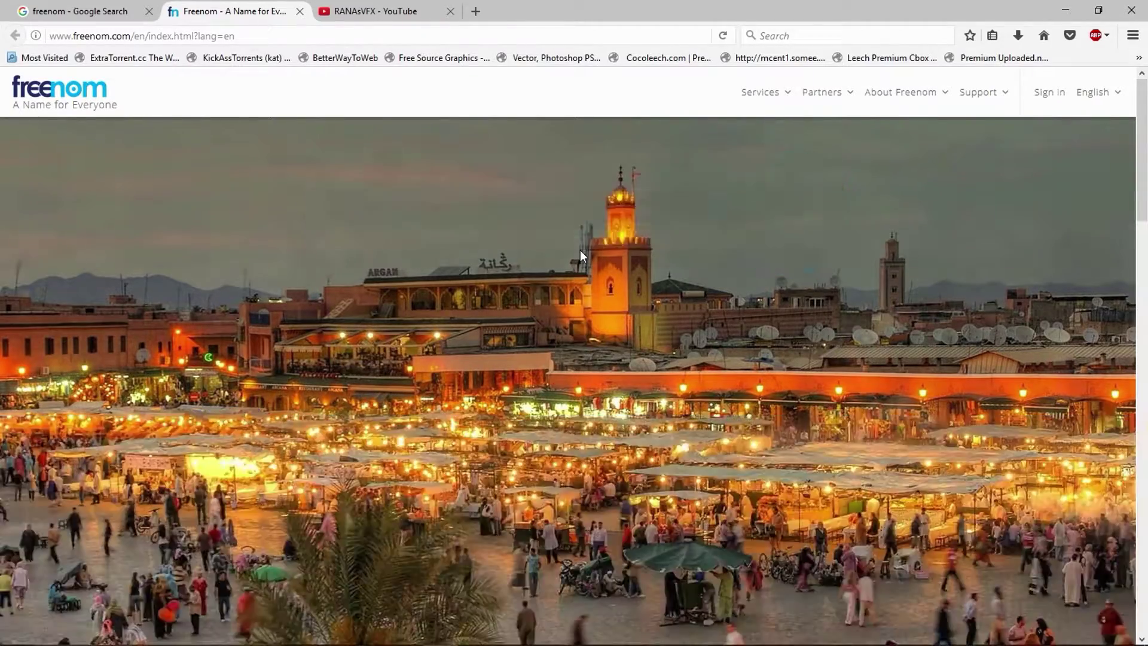
scroll(311, 334, down, 5)
scroll(258, 179, up, 3)
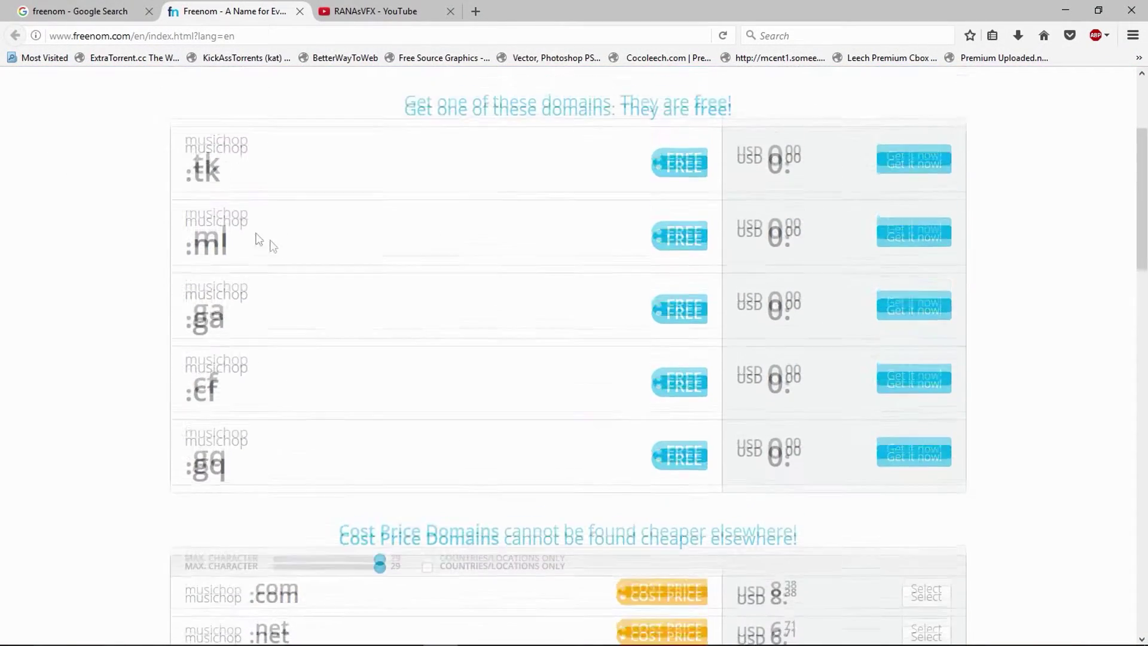
scroll(315, 353, down, 5)
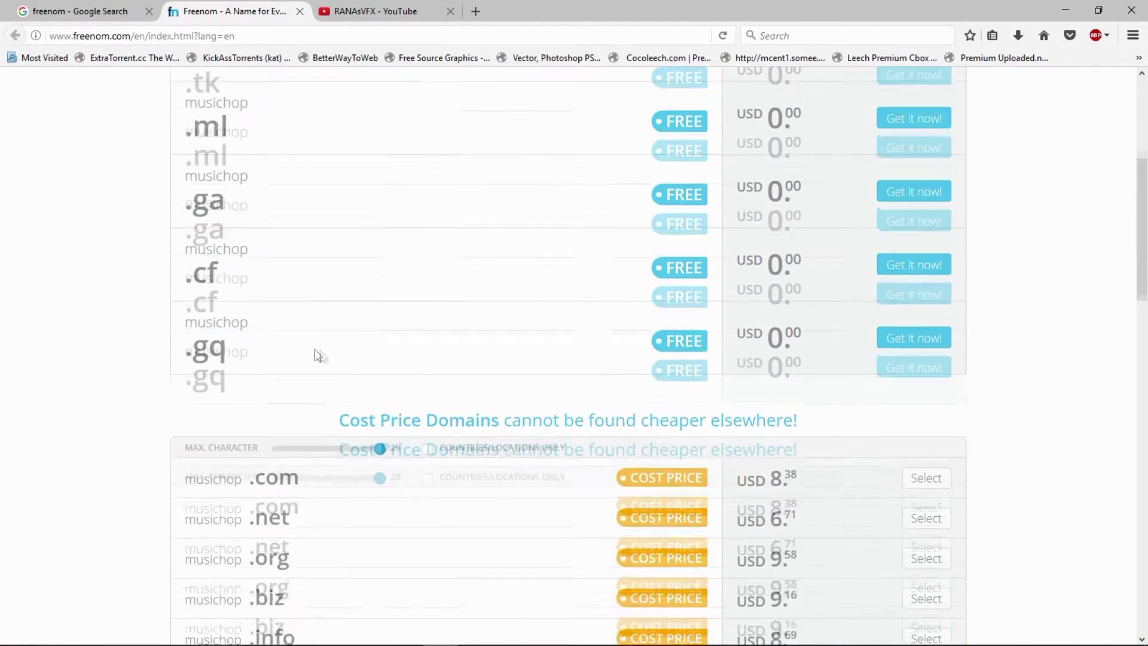
scroll(367, 344, down, 3)
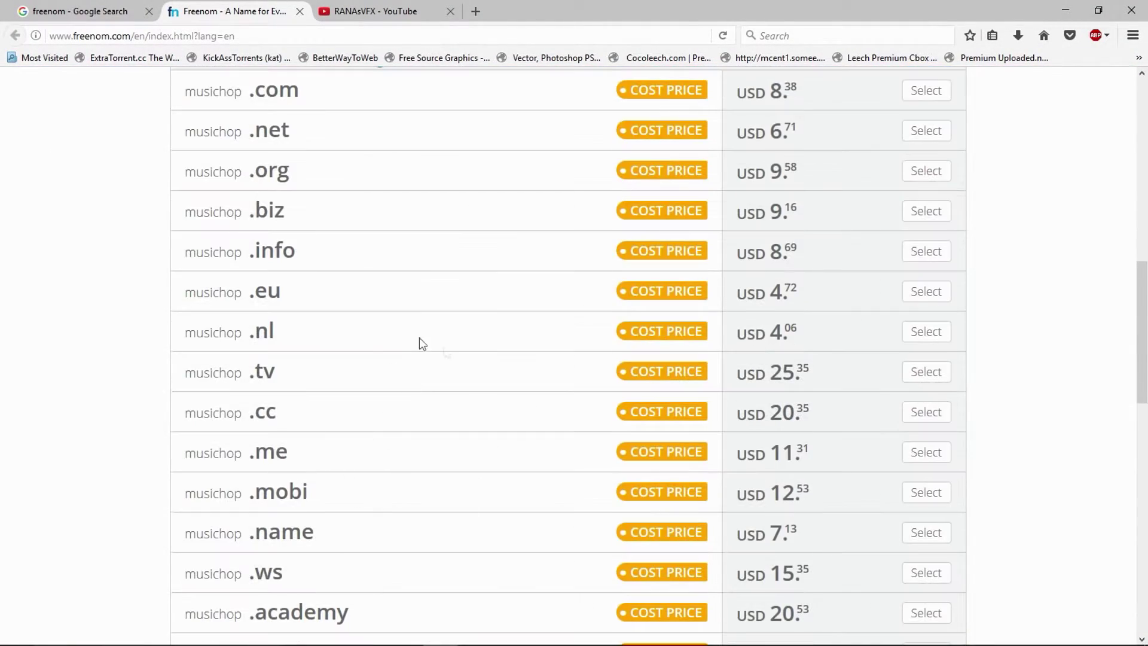
scroll(355, 390, up, 10)
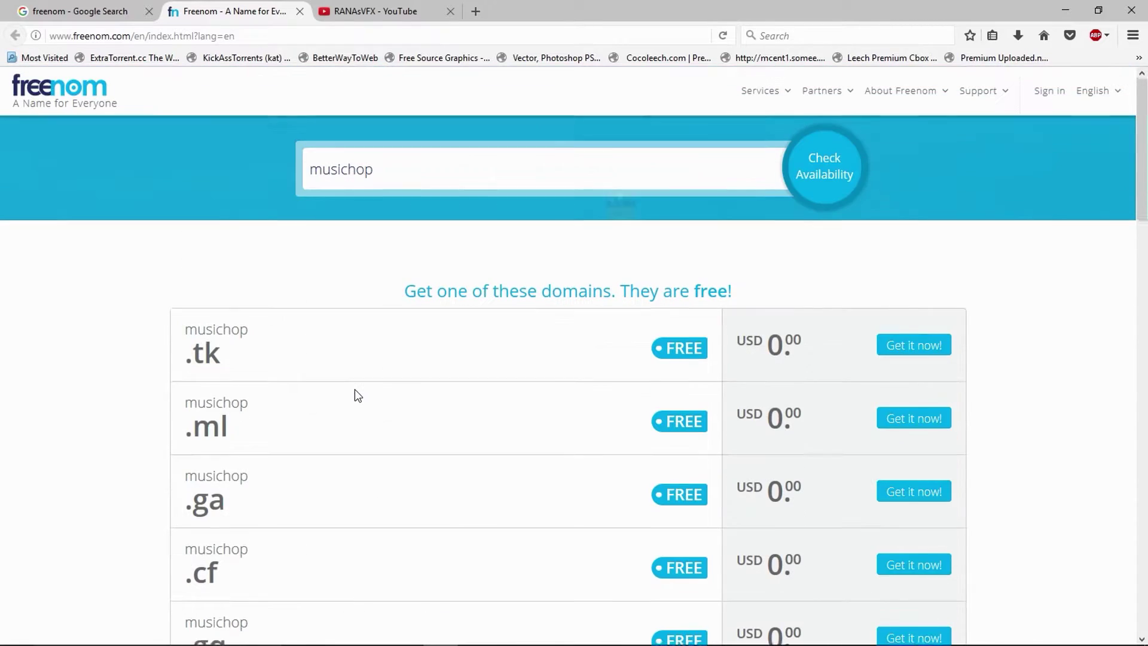
click(1048, 93)
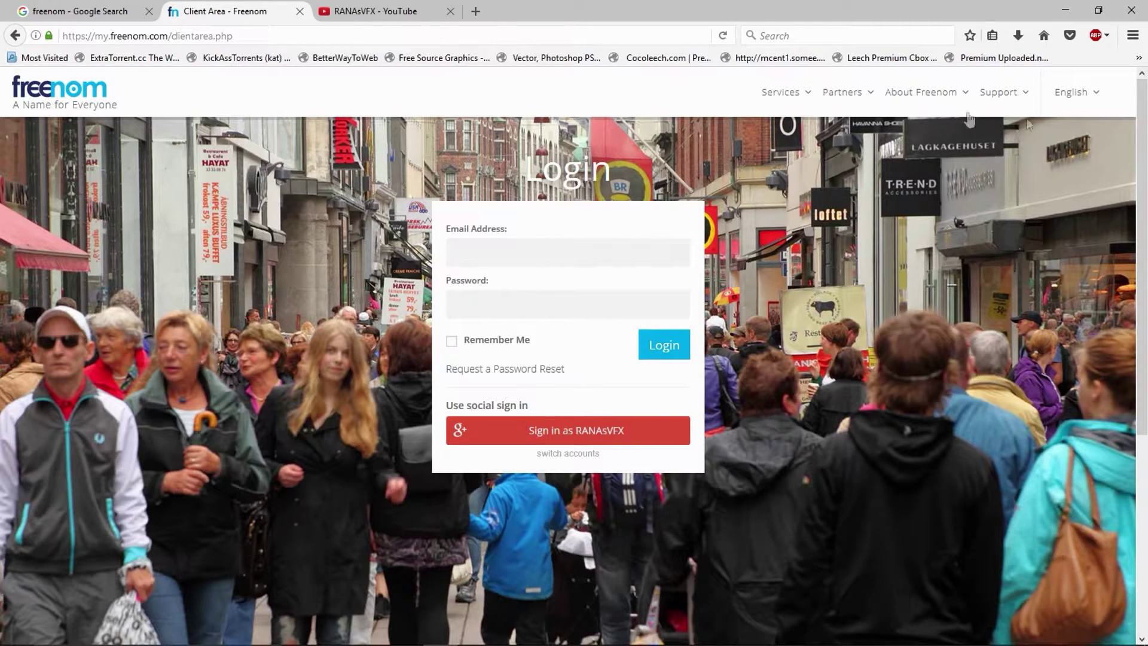
Step: Sign in to Freenom with Google and open Services > My Domains
click(518, 439)
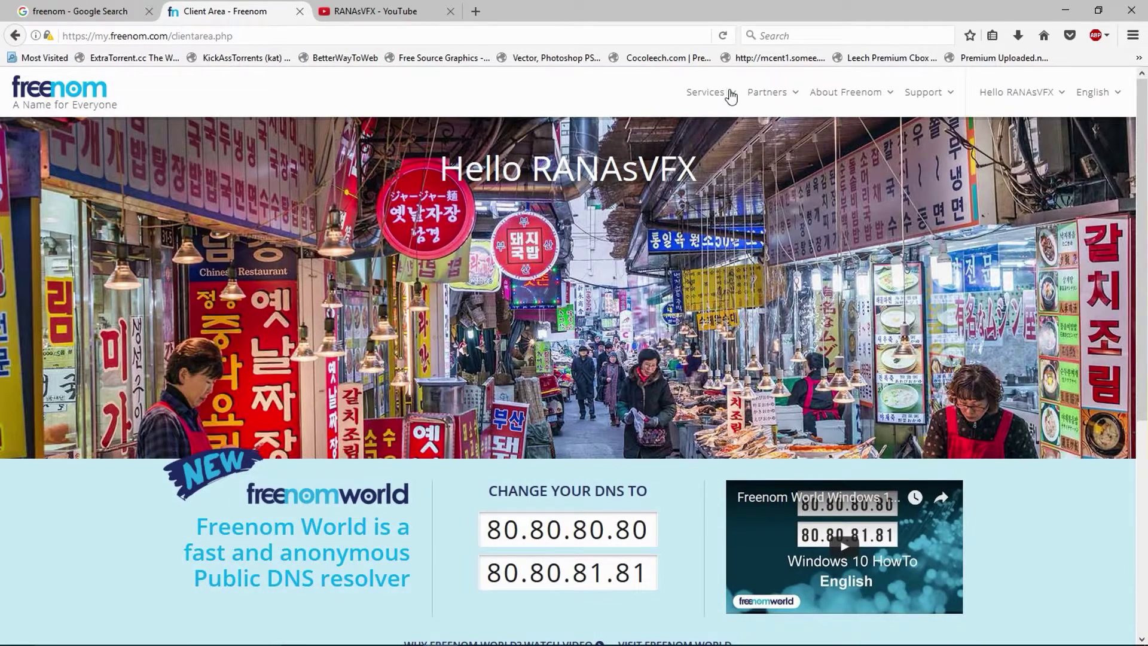
mouse_move(731, 95)
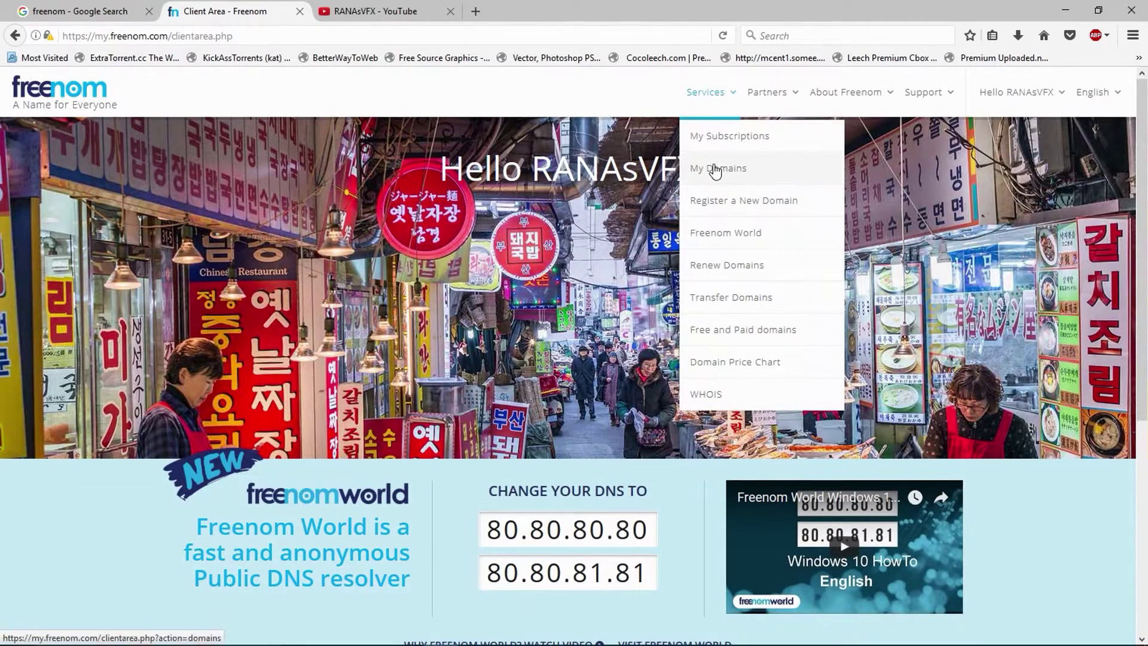
click(784, 170)
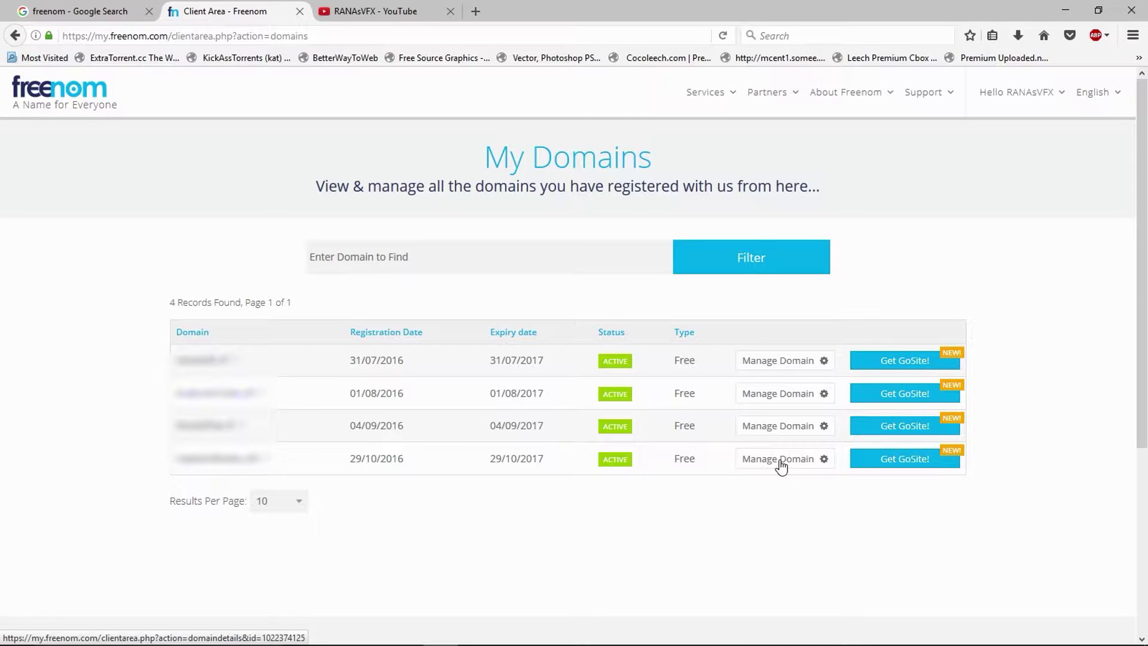
Step: Start cancelling the last listed domain via Management Tools, then close the Freenom tab
click(805, 464)
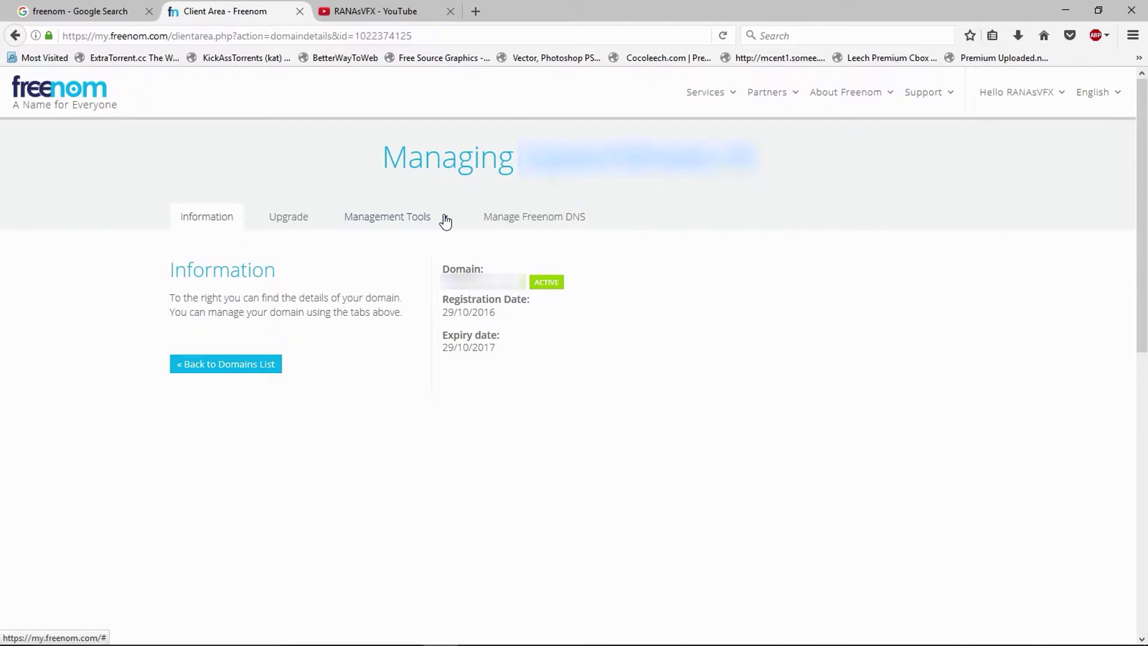
click(445, 219)
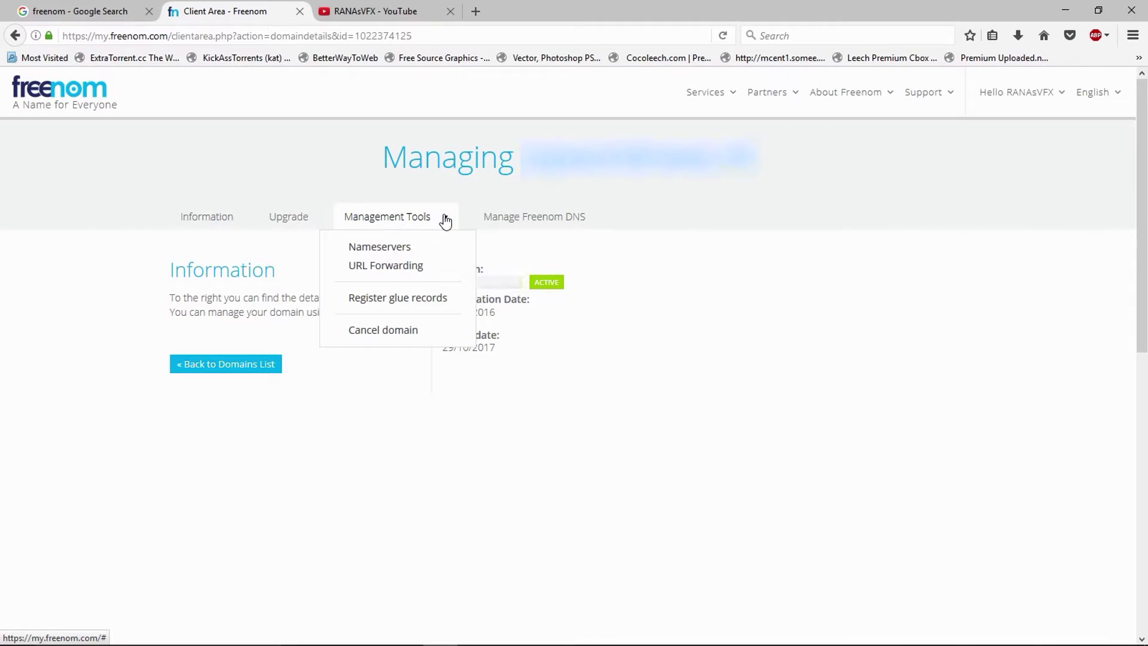
click(367, 341)
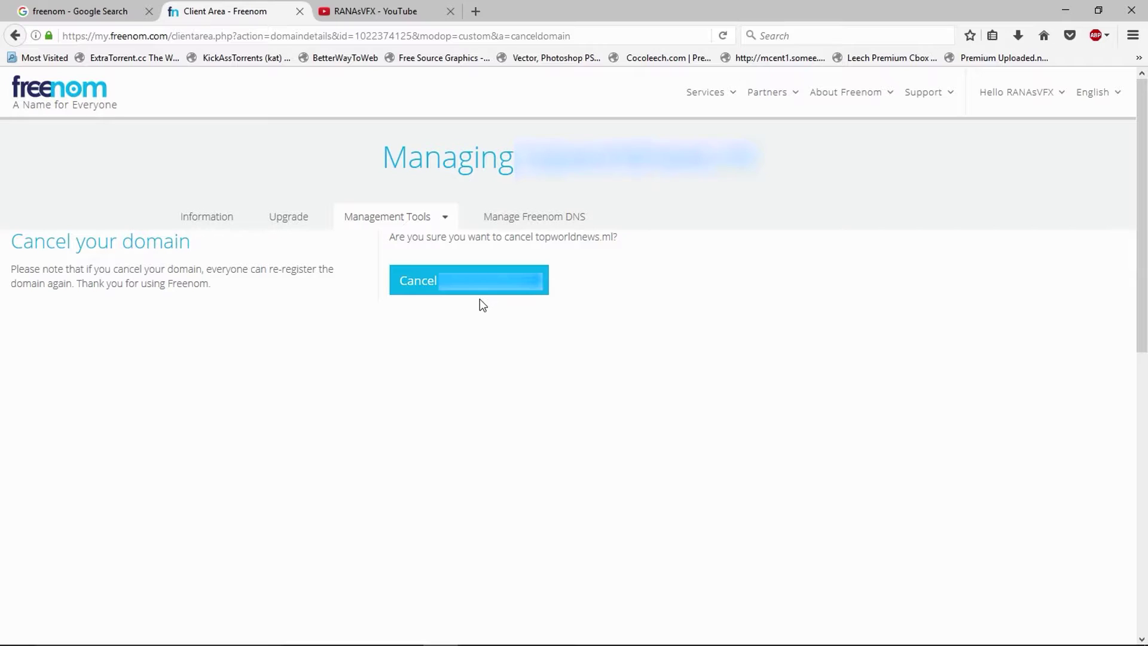
click(300, 12)
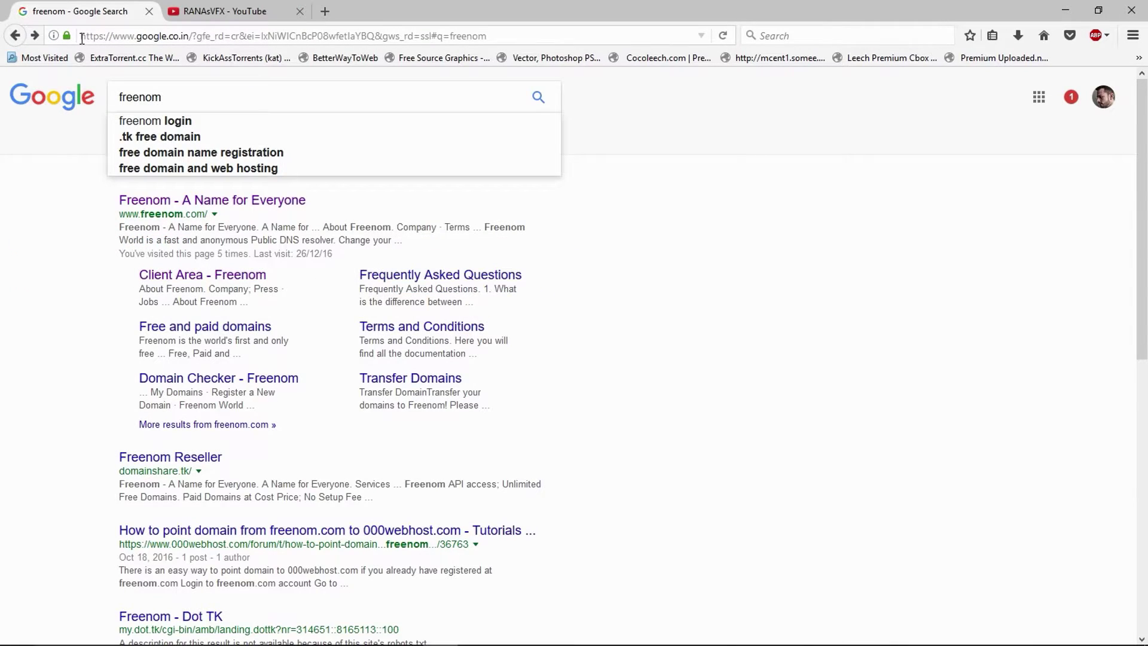
Step: Replace the search query with hostinger and run the search
double_click(198, 93)
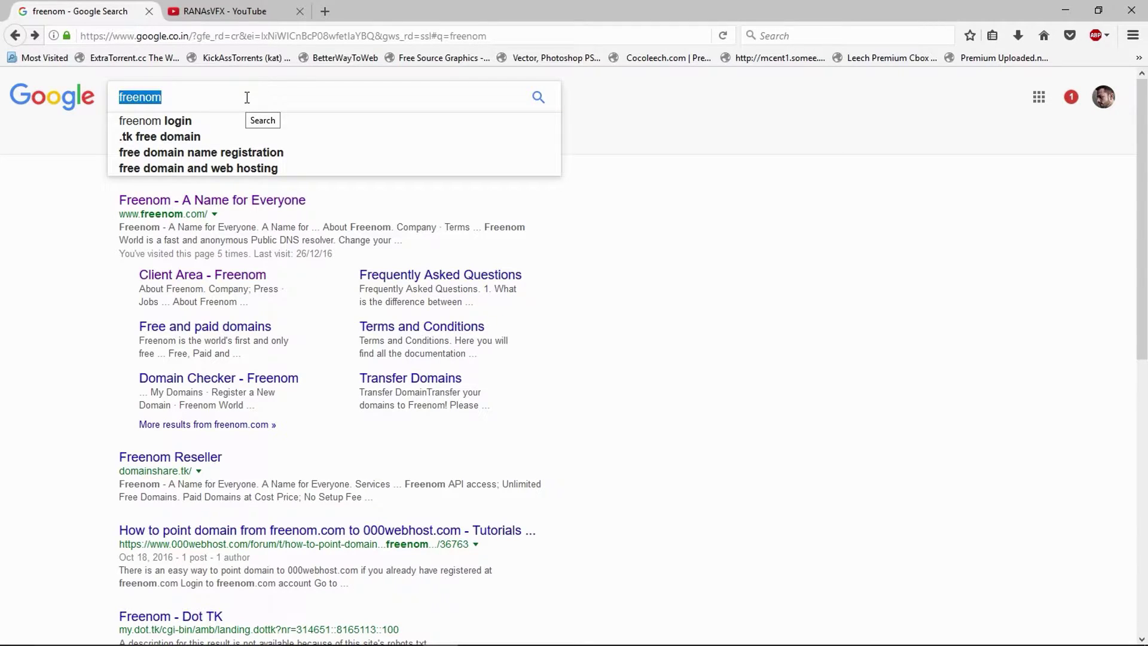
text(hostinger)
key(Return)
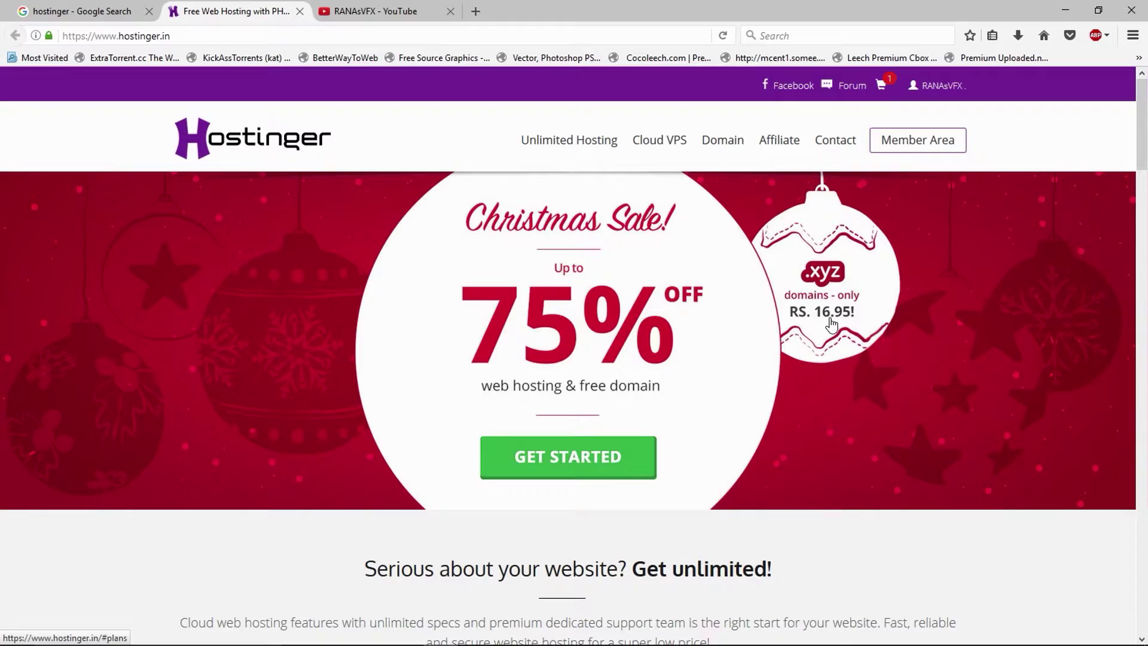
scroll(200, 246, down, 10)
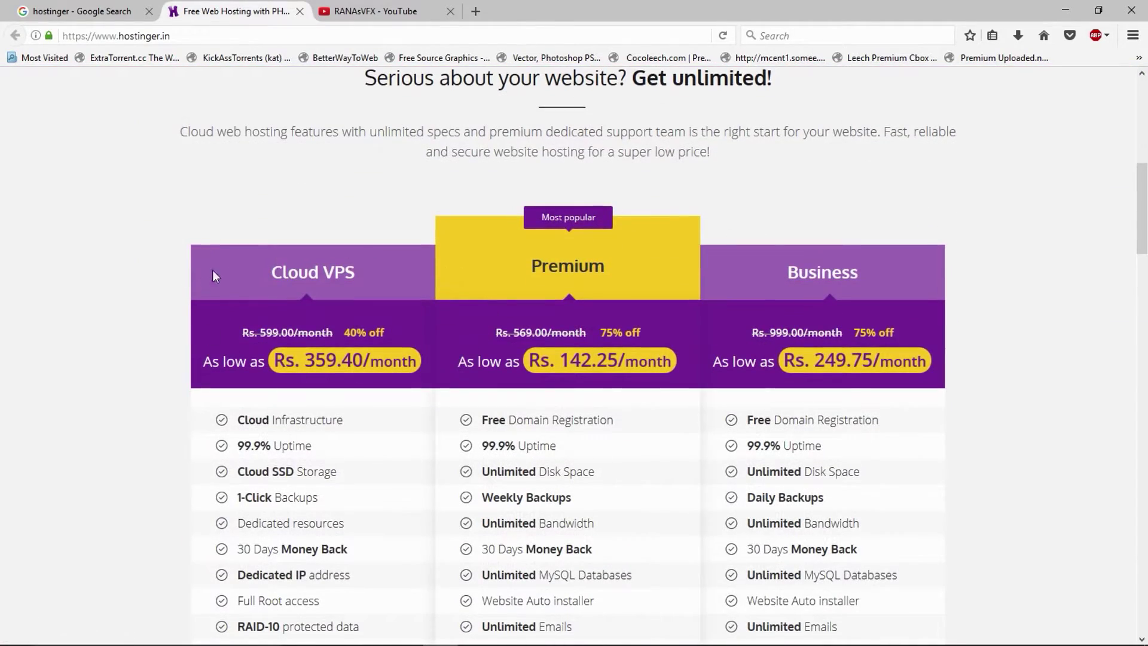
scroll(213, 270, down, 3)
scroll(386, 390, up, 13)
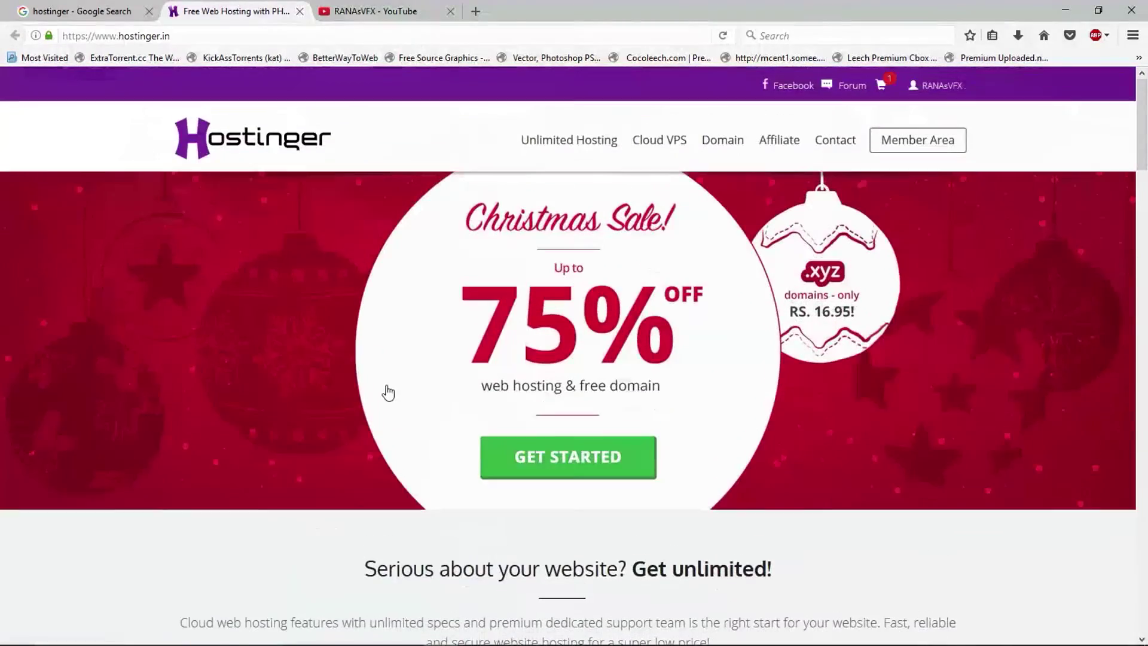
Step: Log in to Hostinger's member area with Google and list all hosting accounts
click(940, 150)
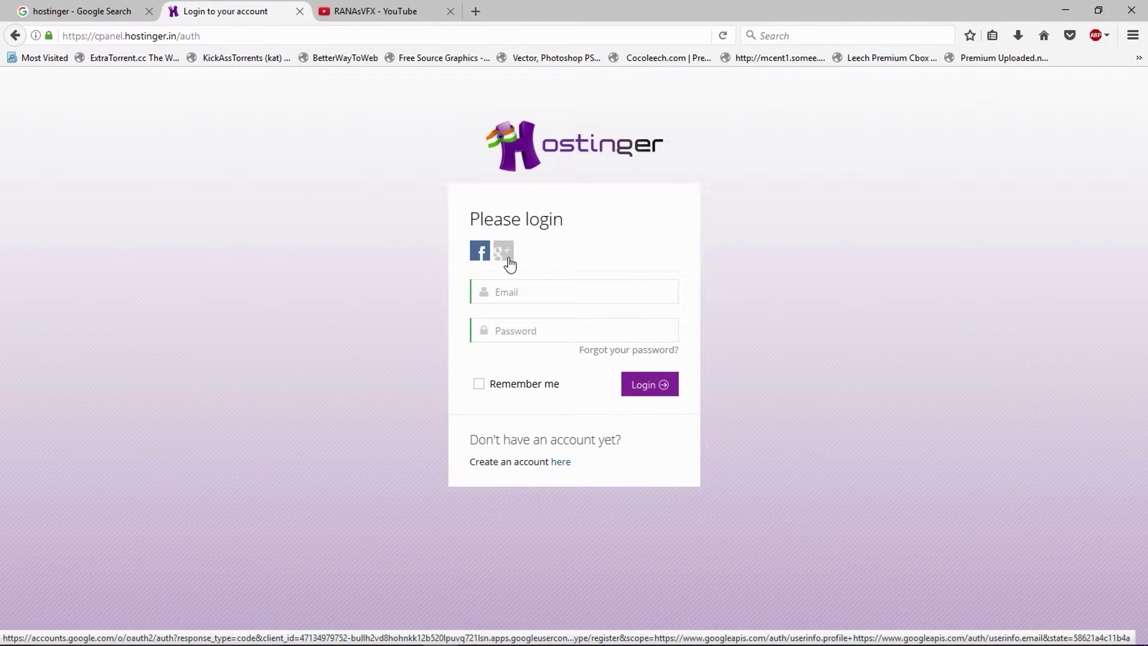
click(509, 263)
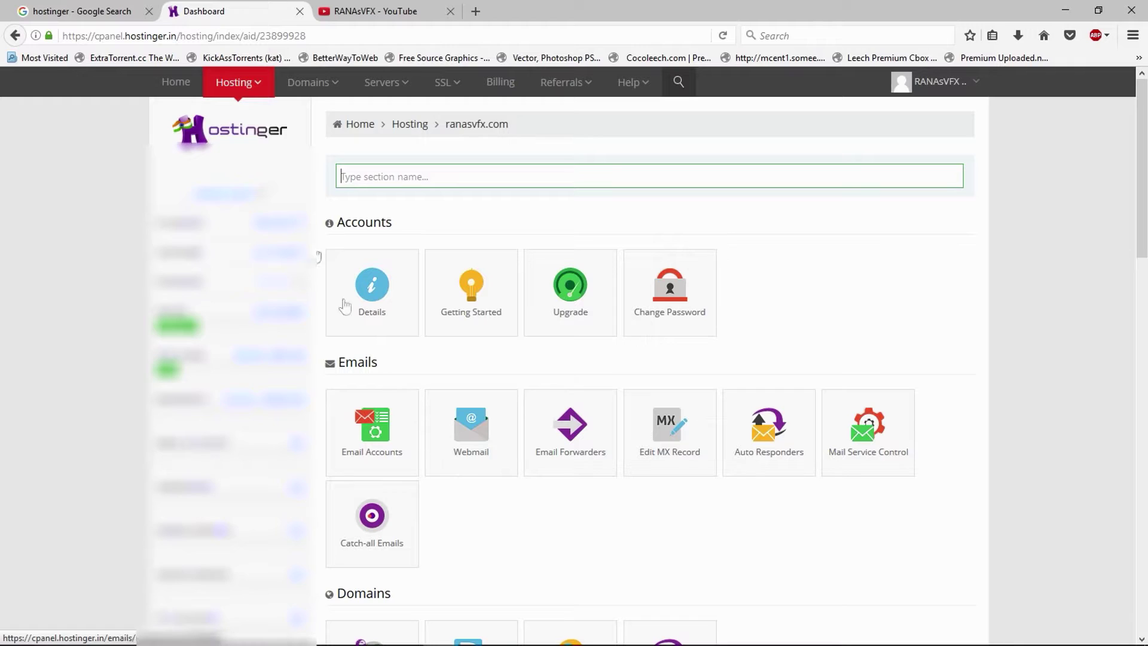
mouse_move(242, 89)
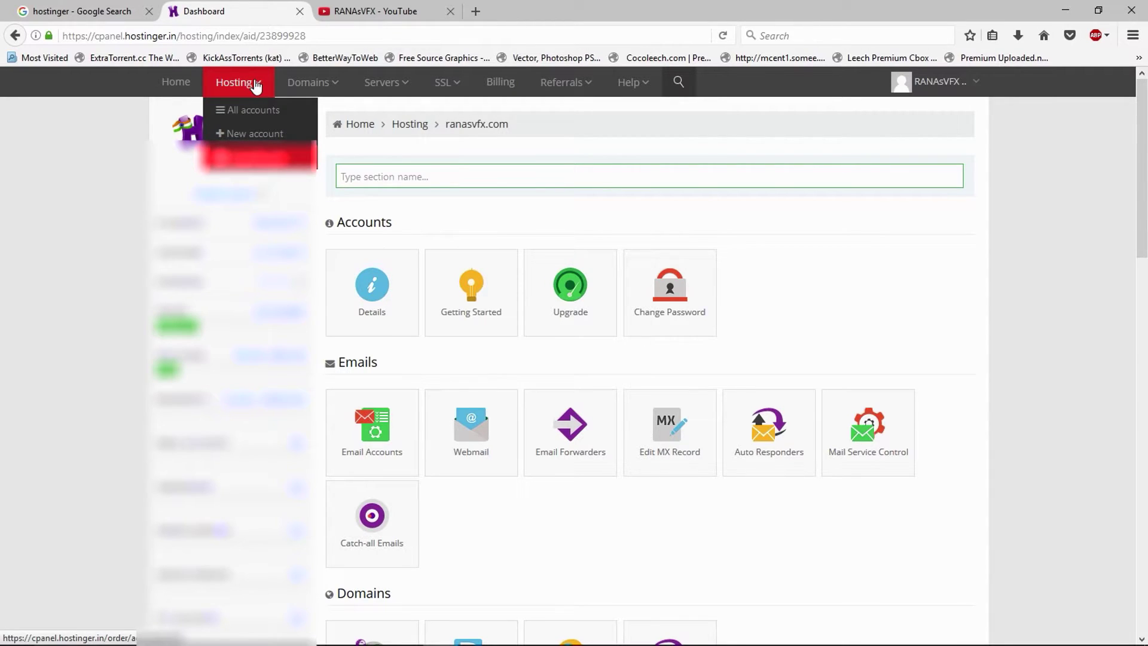
click(248, 120)
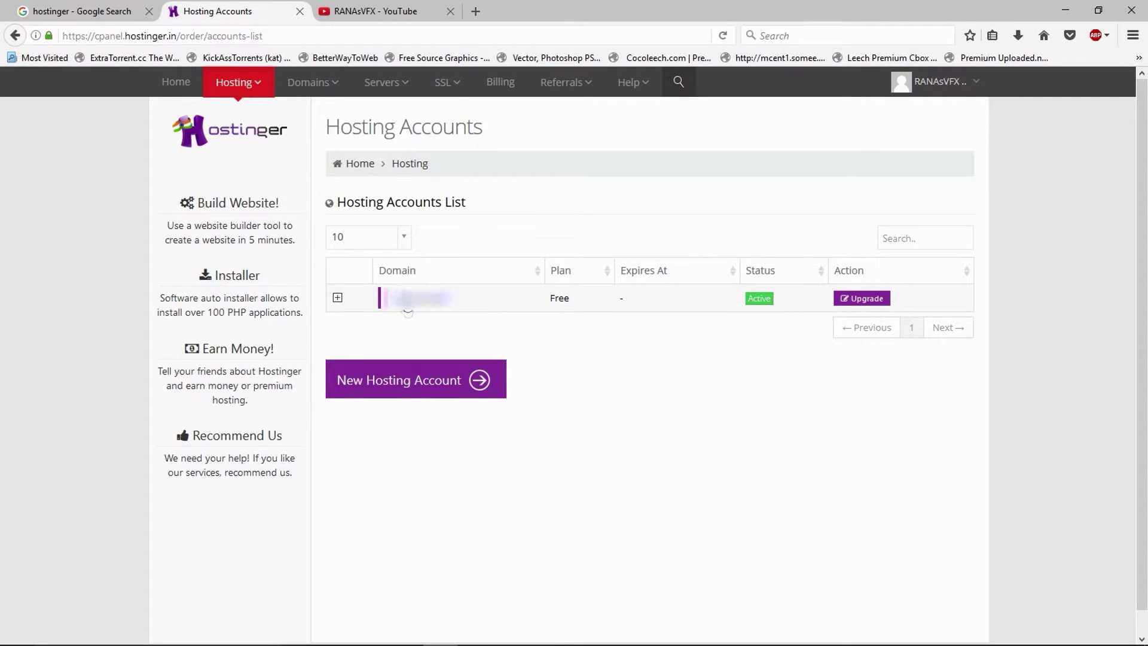
Step: Open the hosting account's Manage panel and go to its Delete Account page
click(338, 298)
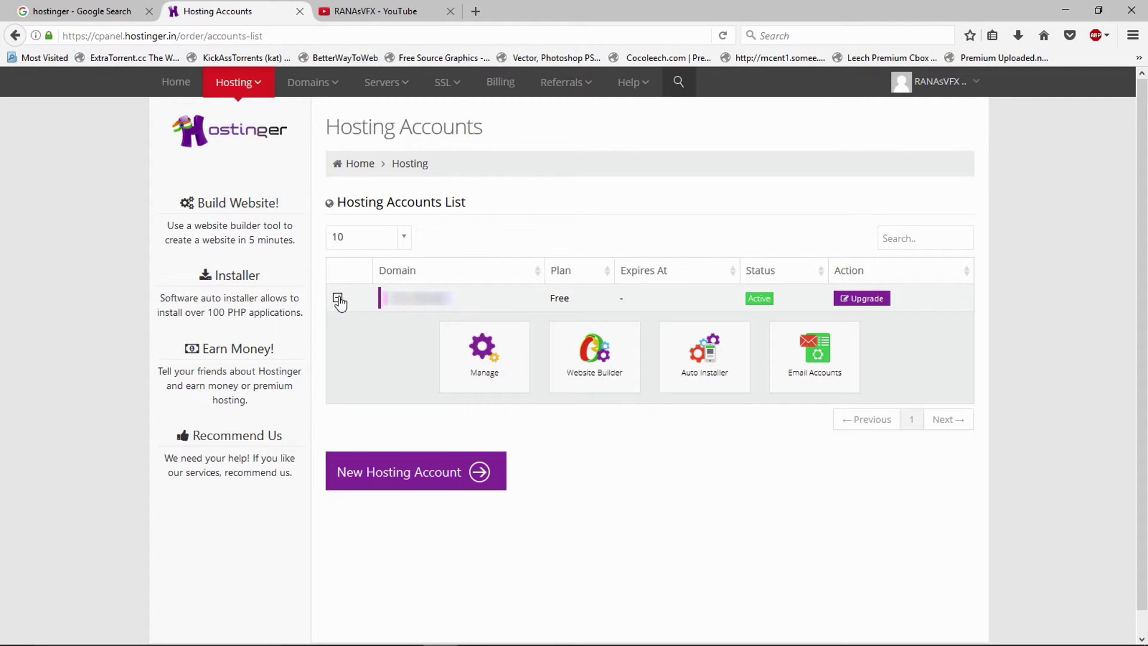
click(489, 370)
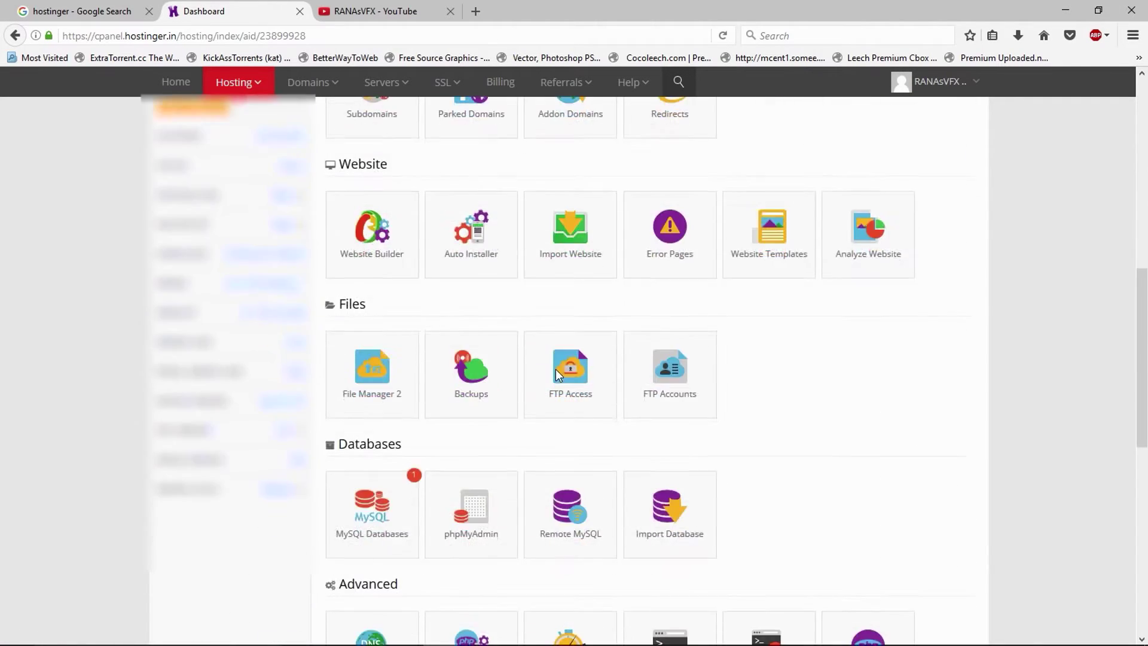
scroll(556, 369, down, 10)
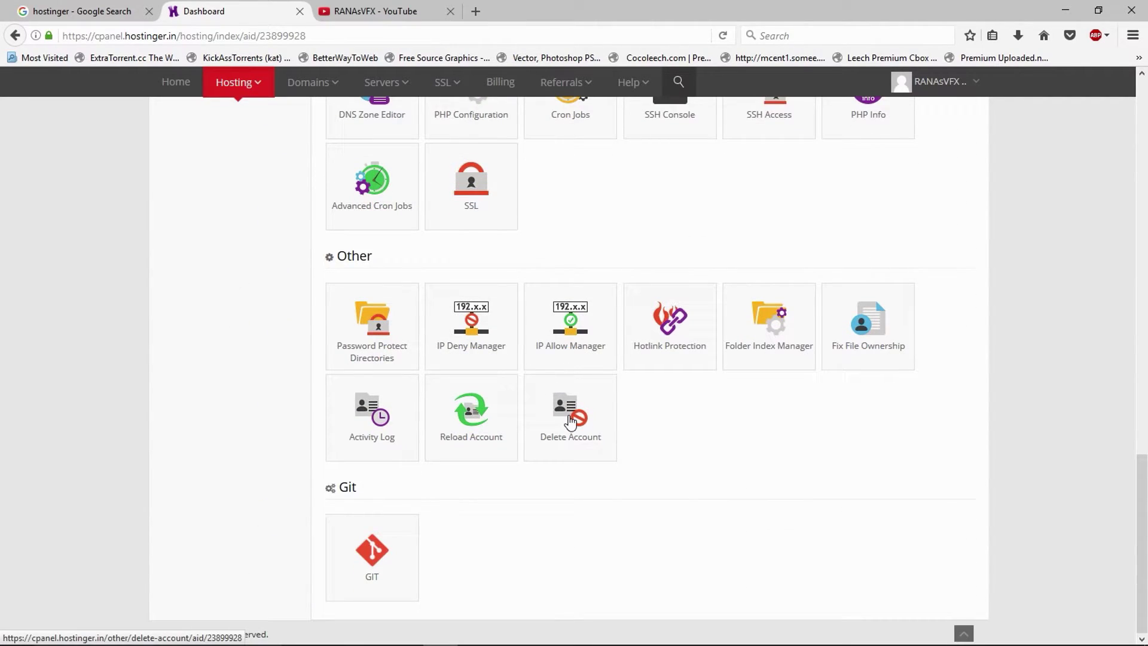
click(571, 420)
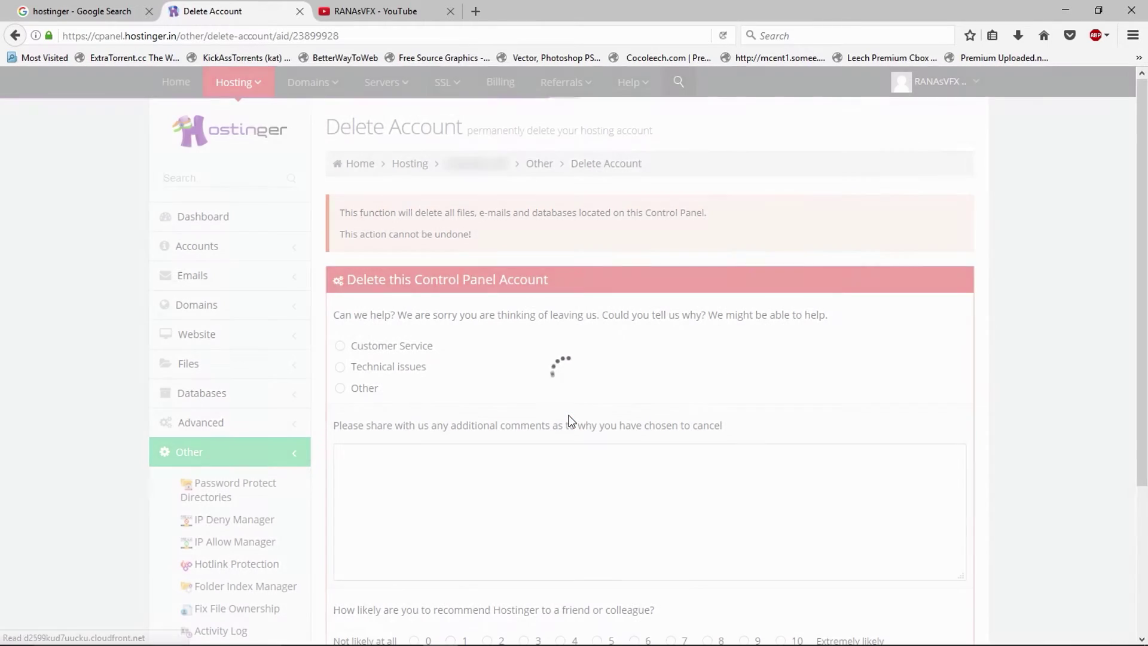
scroll(404, 424, down, 2)
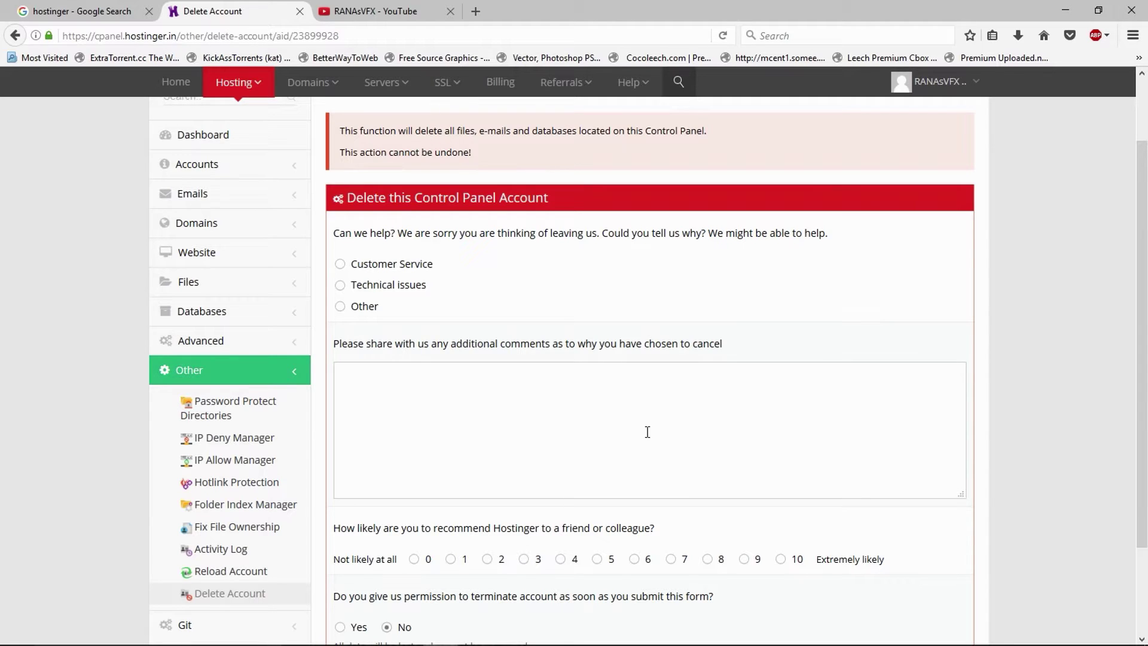
click(475, 400)
scroll(474, 400, down, 3)
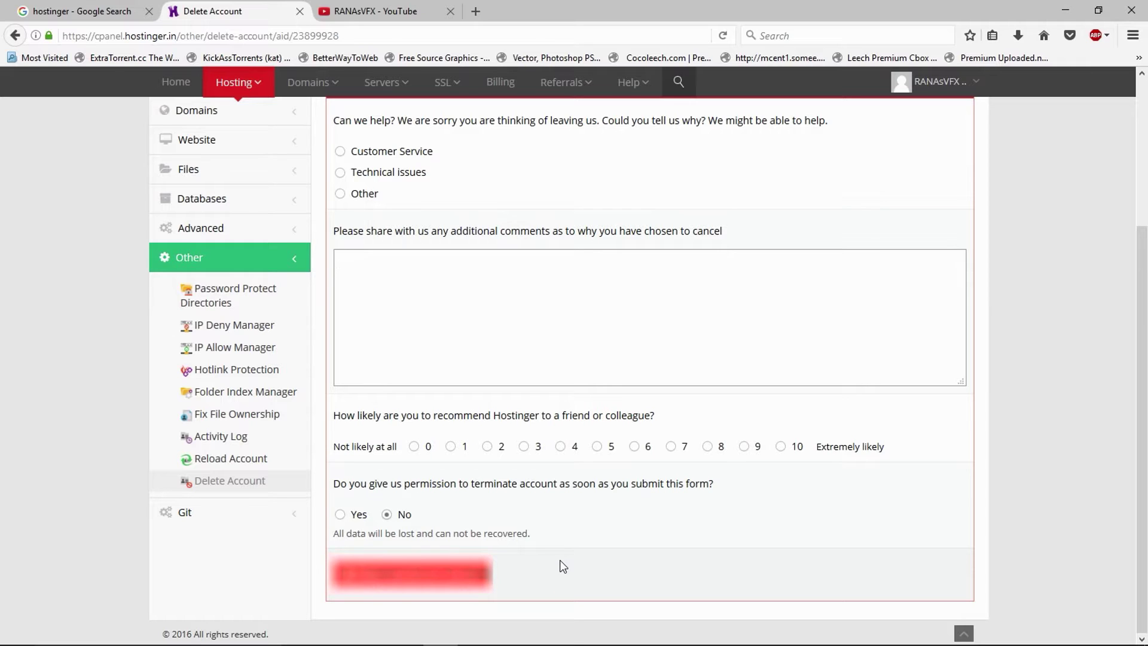
scroll(576, 483, up, 3)
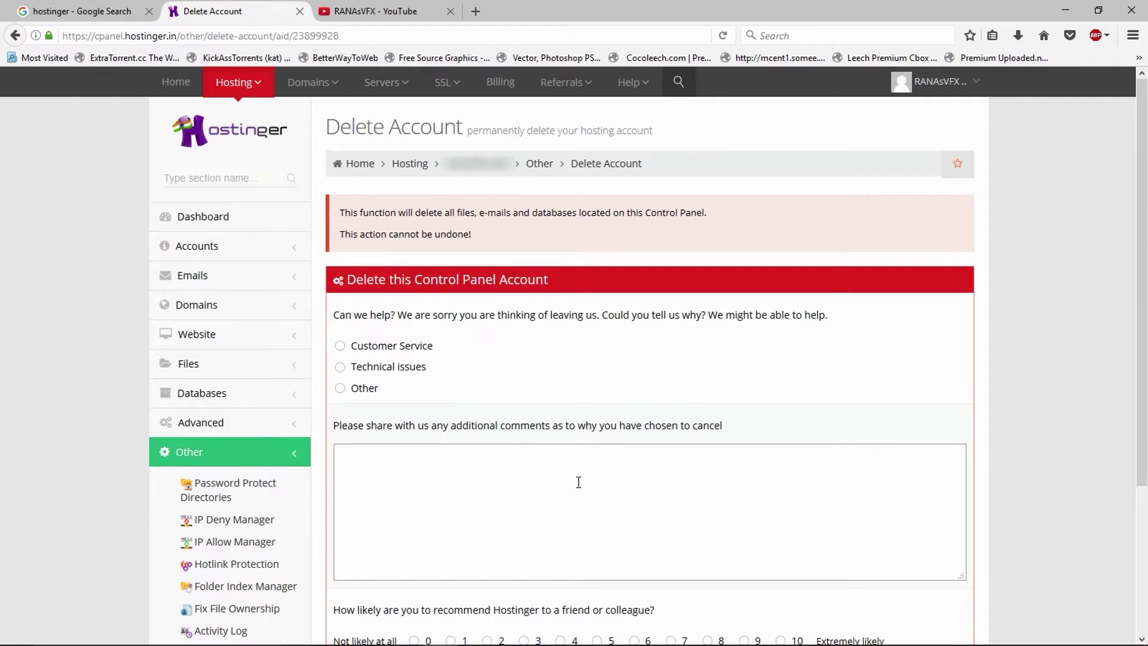
mouse_move(251, 87)
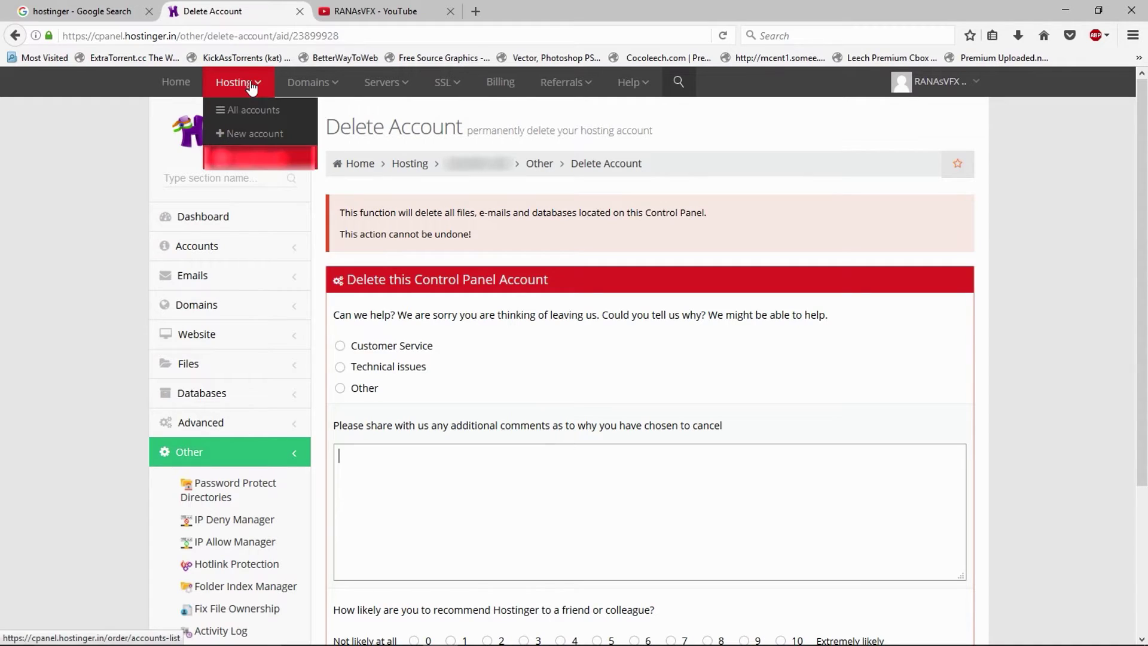
click(263, 111)
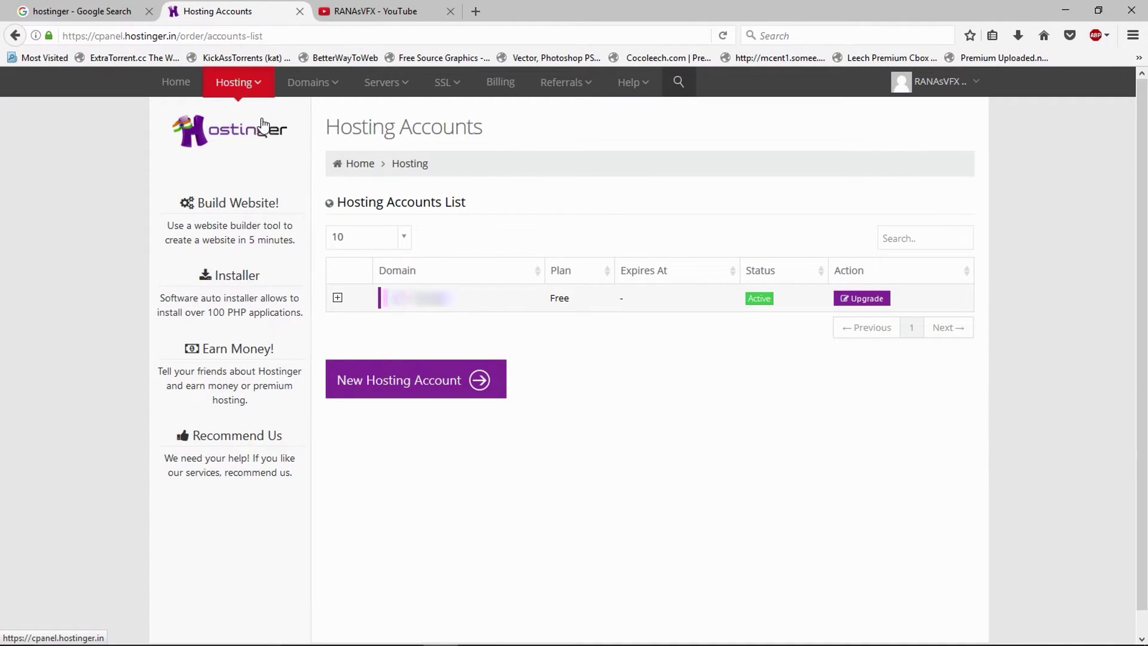
Step: From Hosting > All accounts, start a new hosting account and order the Free plan
mouse_move(232, 85)
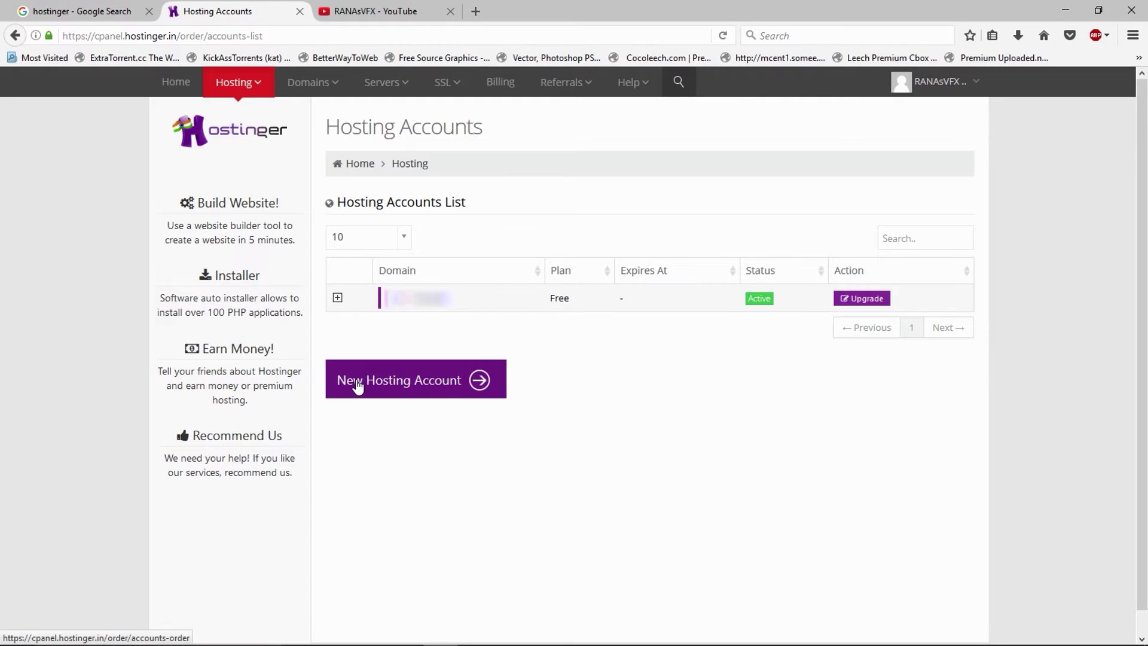
click(438, 385)
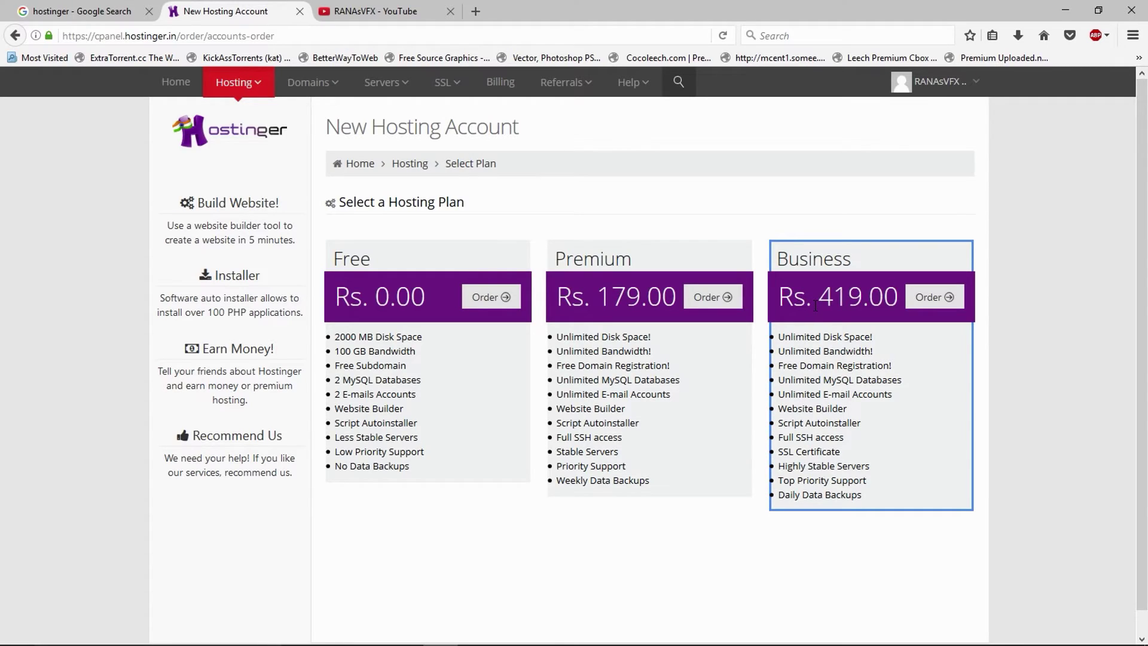
click(506, 304)
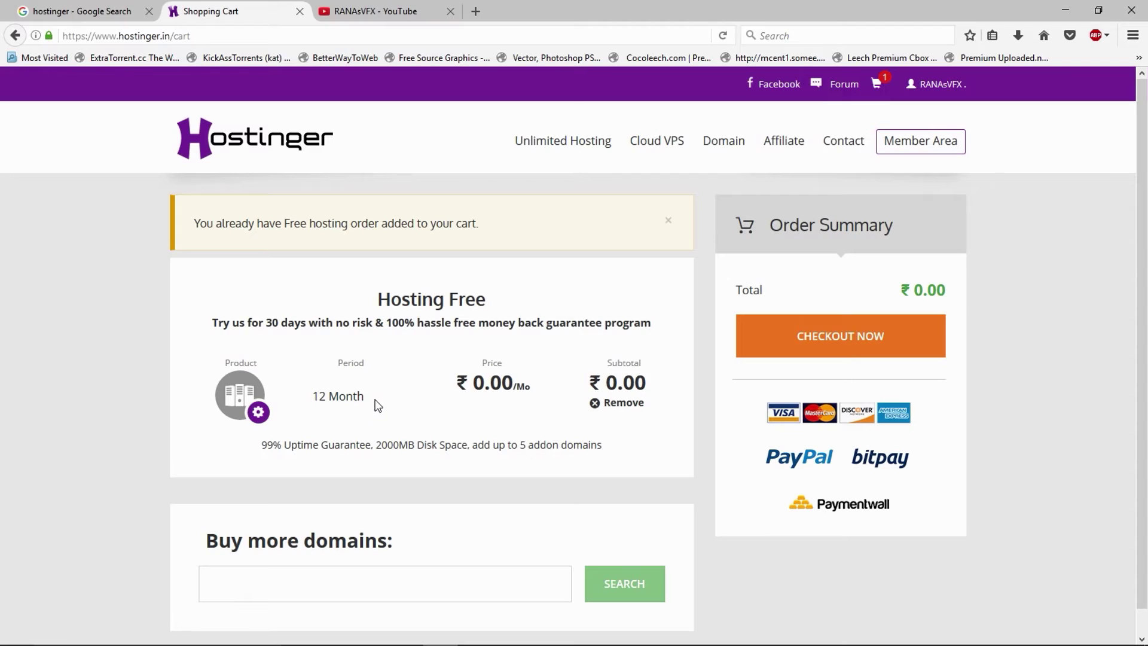
Step: Highlight the Free plan's 12 Month period and ₹0.00 price in the cart
drag(374, 402, 310, 402)
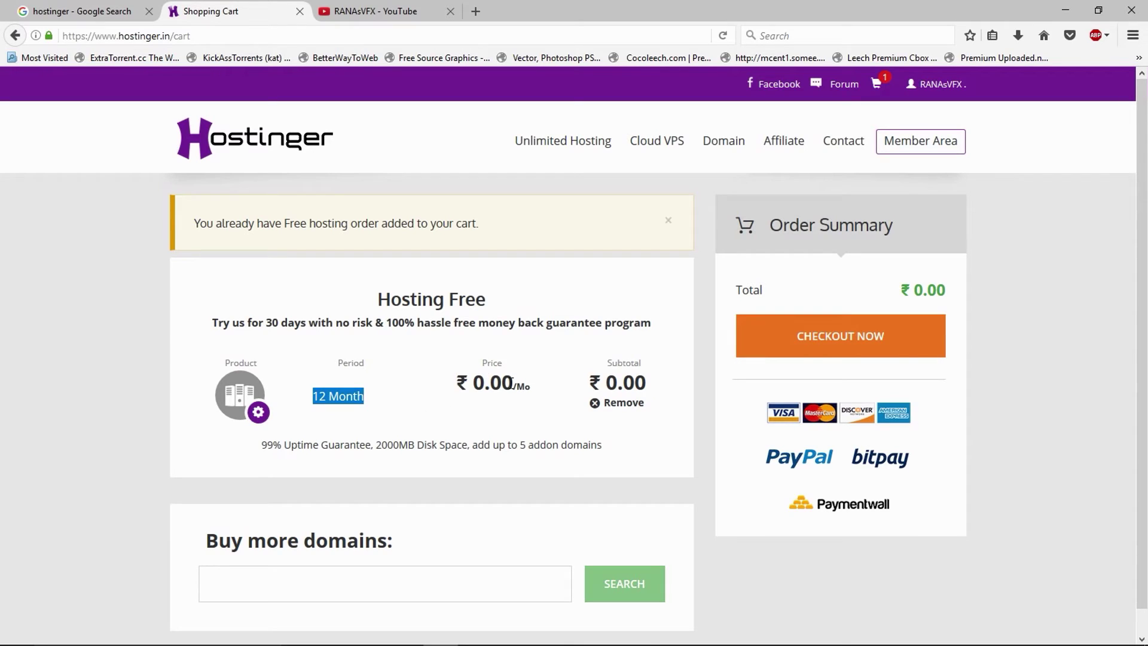
drag(513, 383, 445, 387)
click(429, 411)
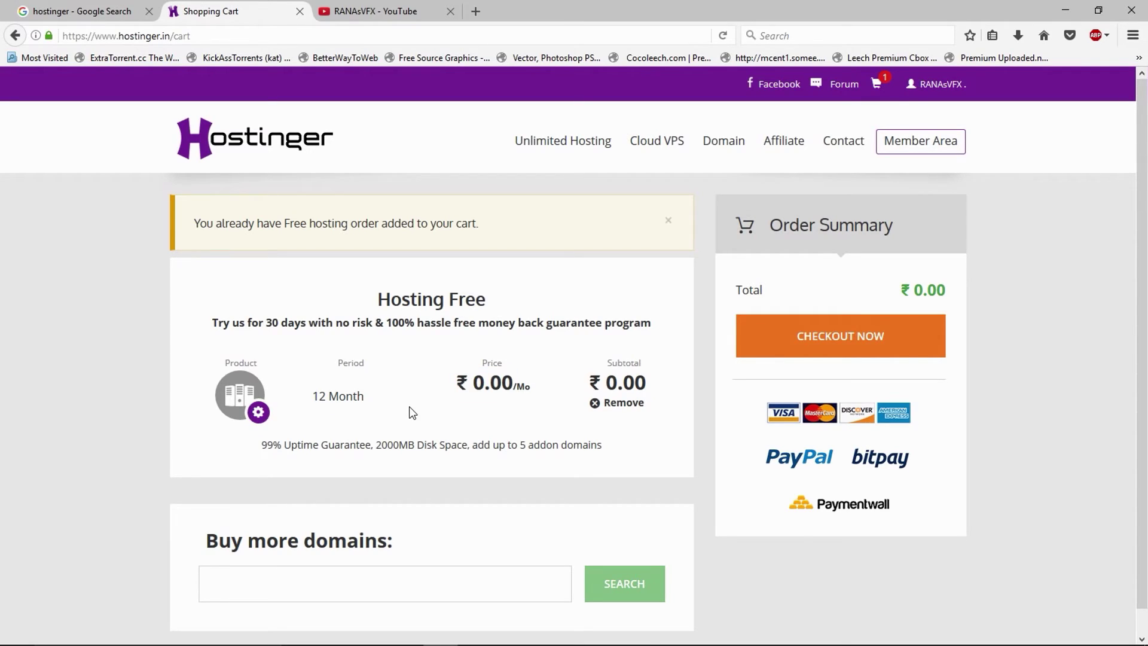